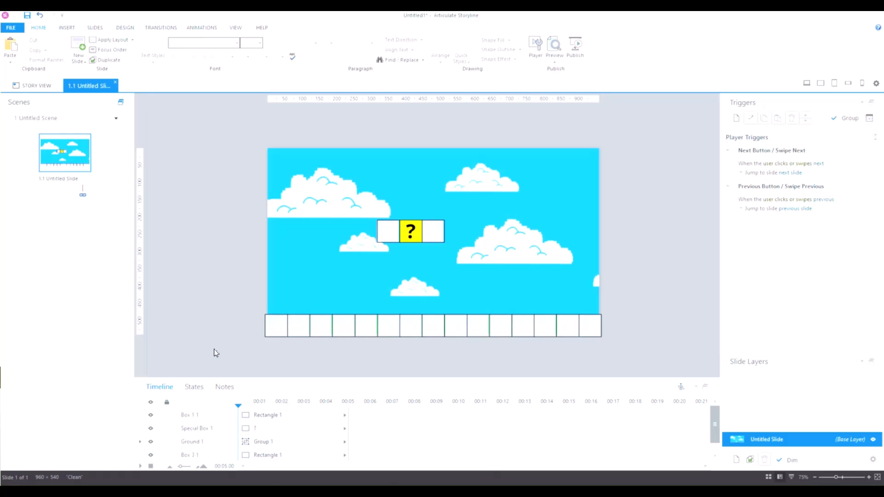
Step: Paste the penguin picture onto the slide and rename it Albert in the timeline
key("ctrl+v")
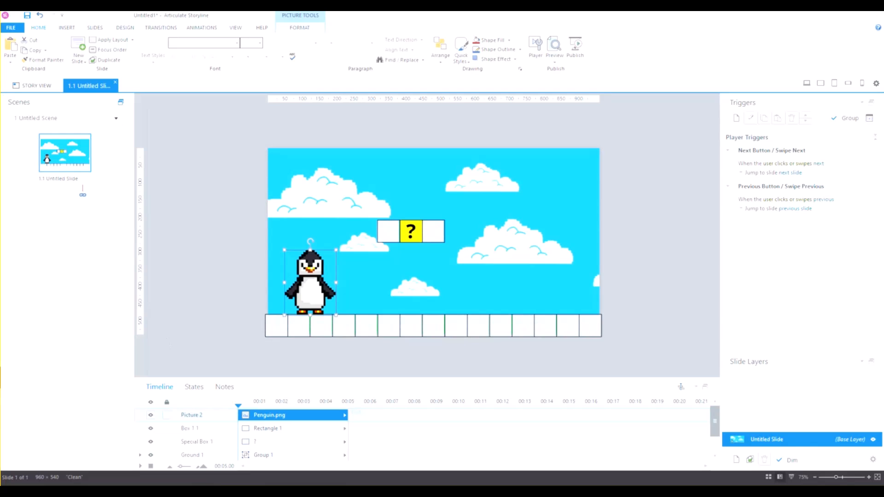
double_click(197, 416)
type("Al")
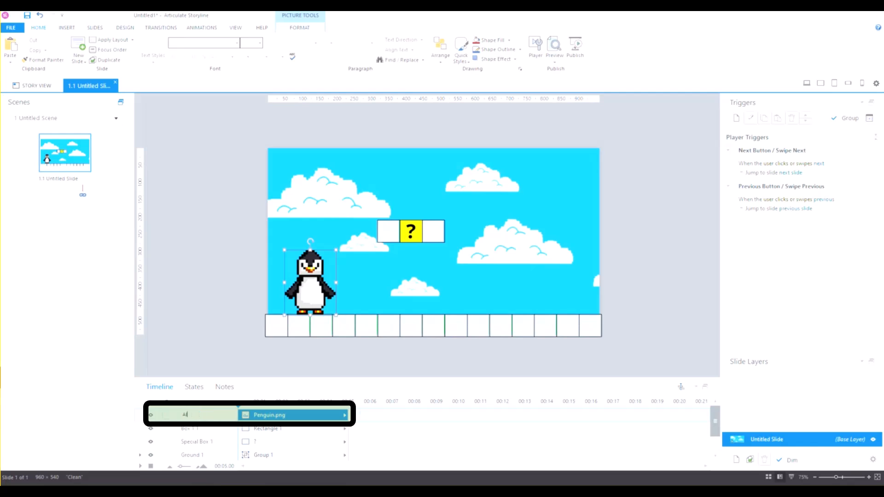
type("bert")
key("Return")
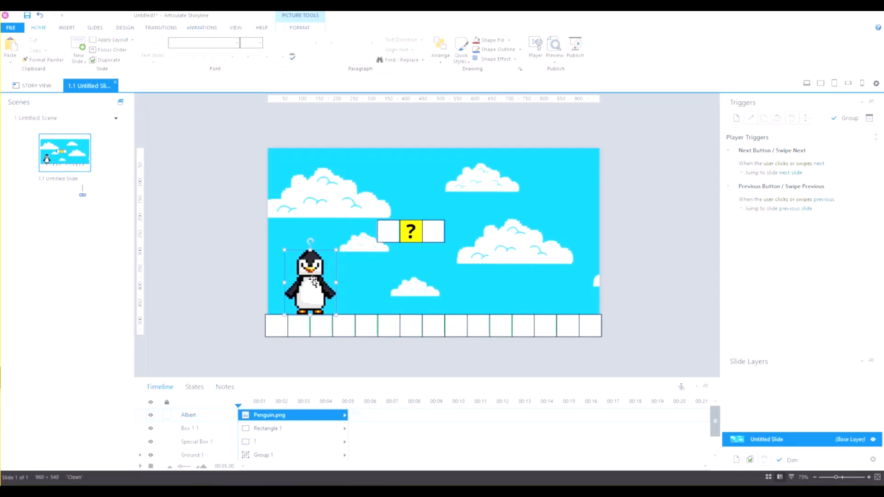
Step: Add a line motion path to the Albert penguin, named Left, with a duration of 0.50 seconds
left_click(203, 28)
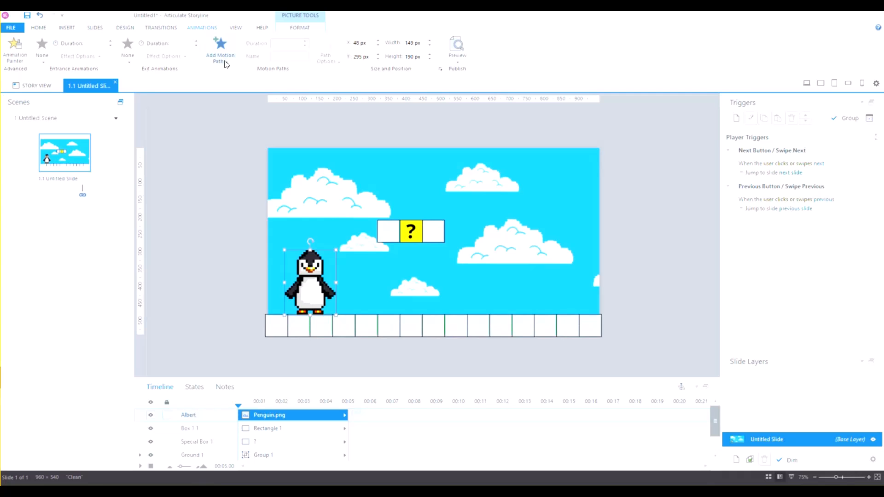
left_click(226, 62)
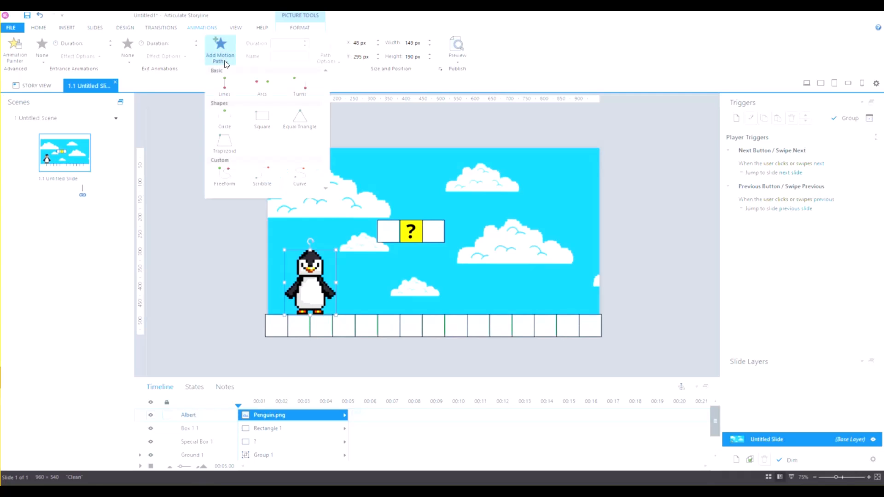
left_click(223, 89)
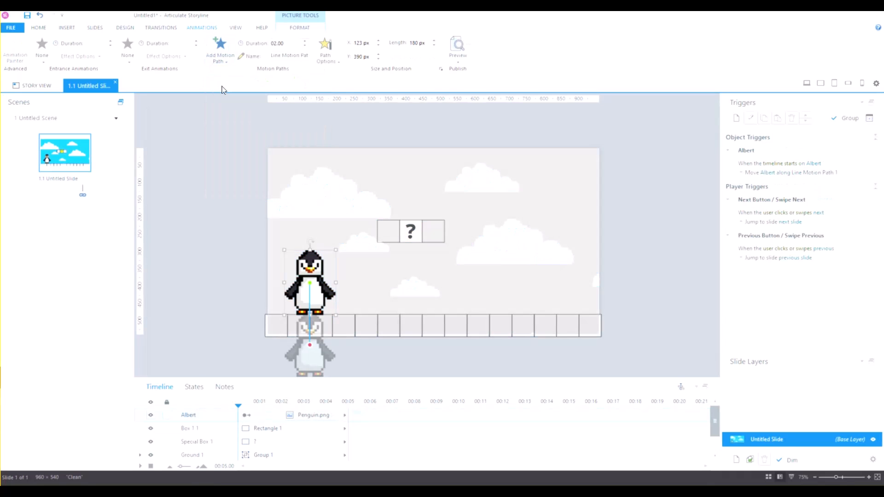
left_click(290, 56)
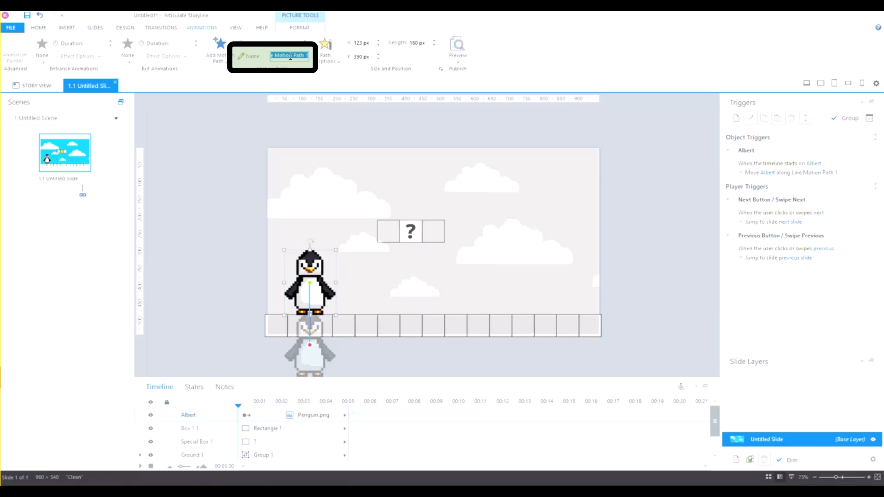
type("Left")
key("Return")
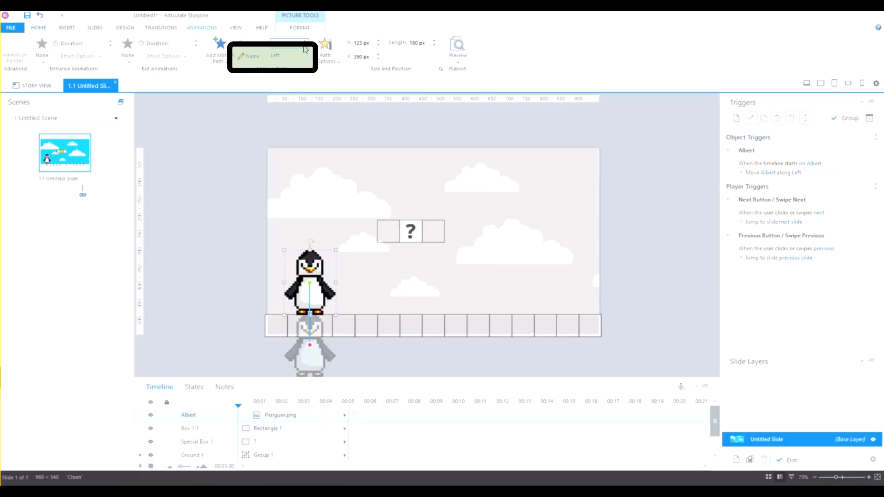
Step: Point the Left motion path to the left with a length of 5 px, and preview this slide
left_click(325, 59)
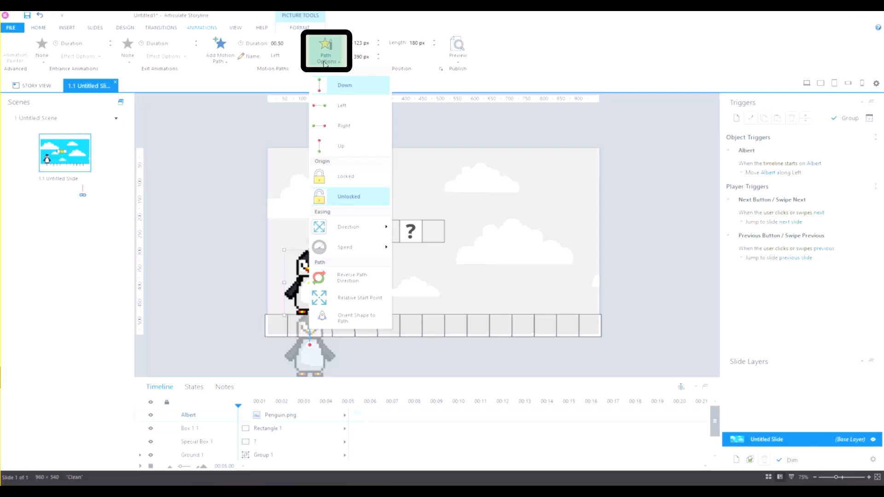
left_click(337, 106)
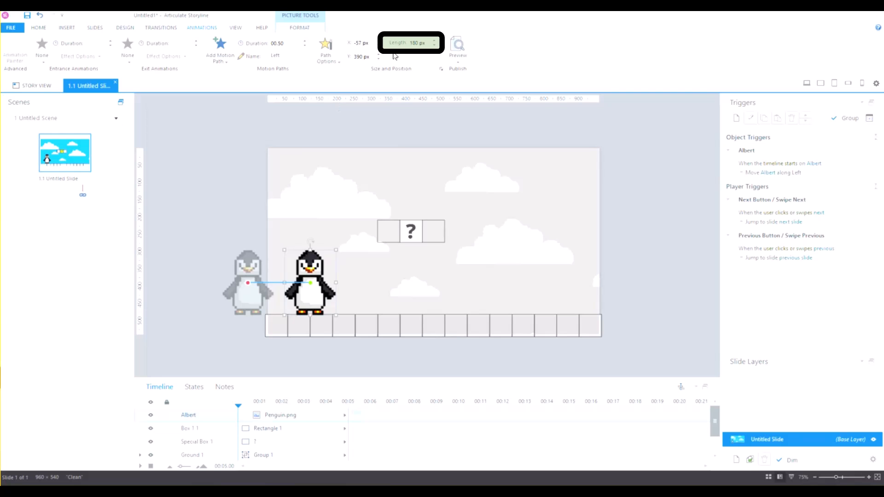
left_click(415, 43)
type("5")
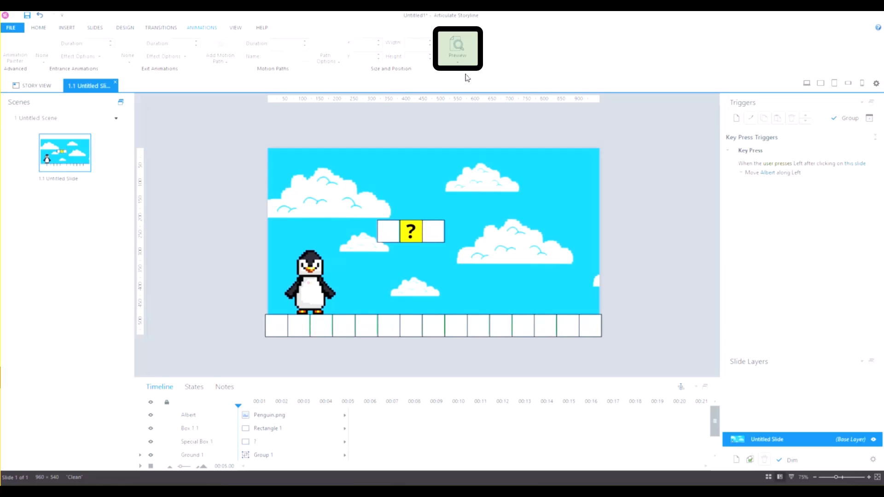
left_click(457, 59)
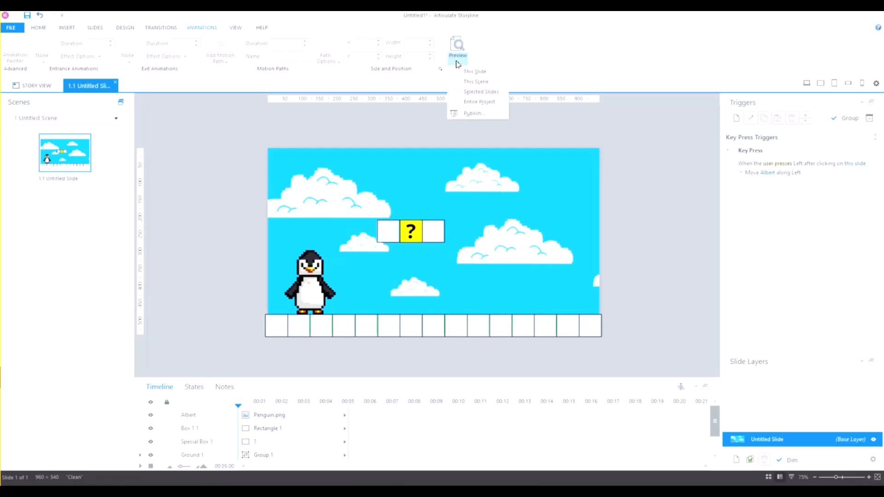
left_click(461, 72)
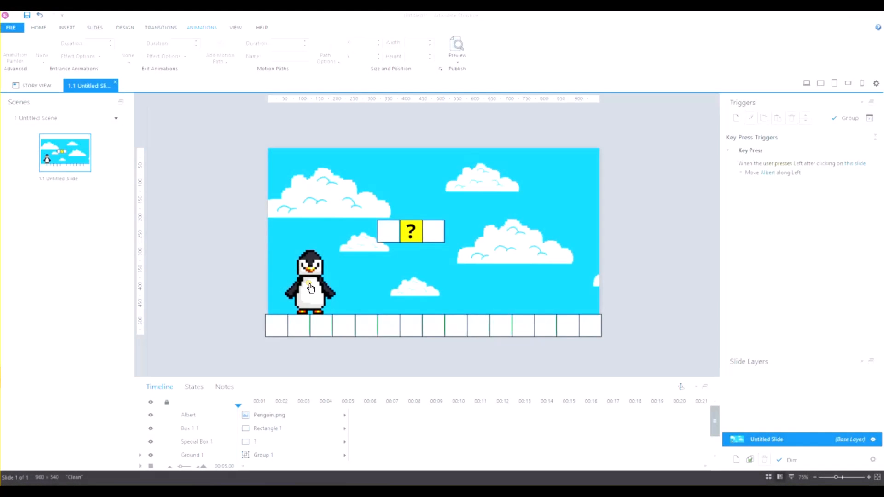
Step: Turn on Relative Start Point for Albert's Left motion path and preview this slide again
left_click(306, 281)
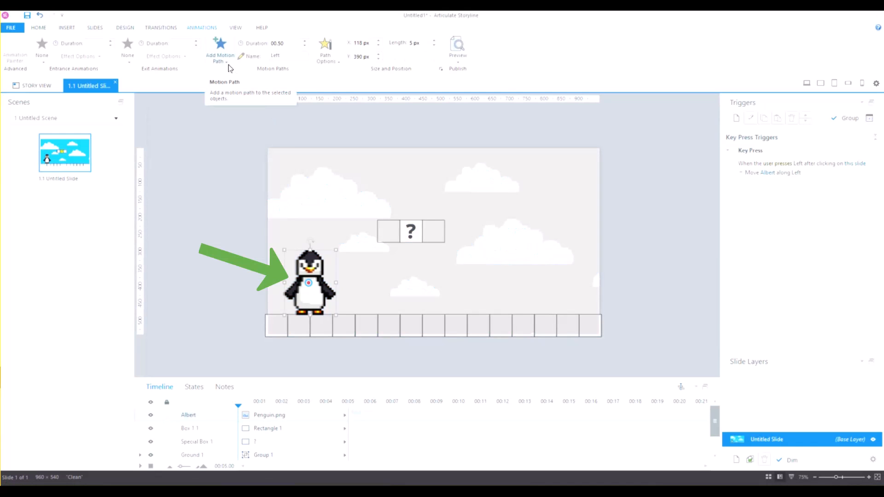
left_click_drag(310, 285, 310, 286)
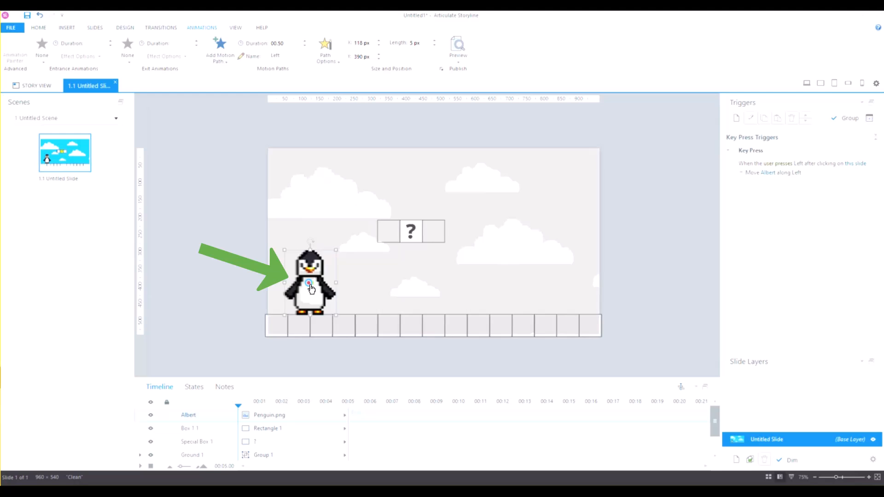
left_click(340, 67)
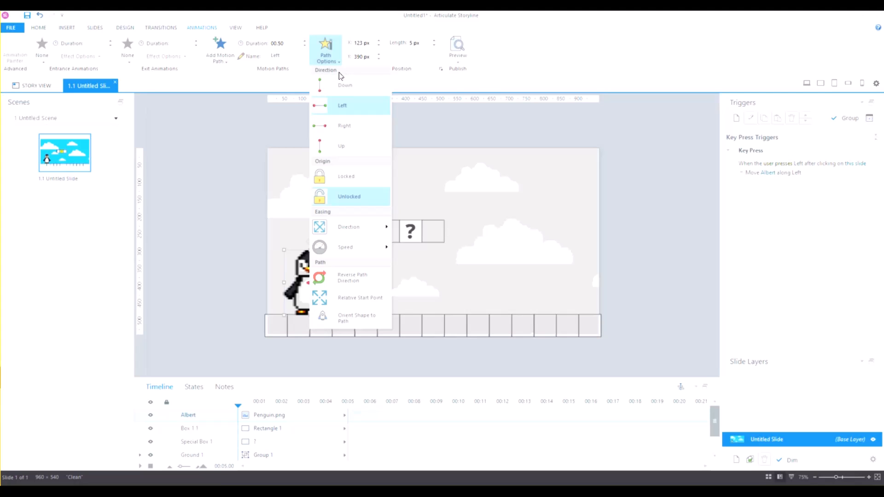
left_click(359, 298)
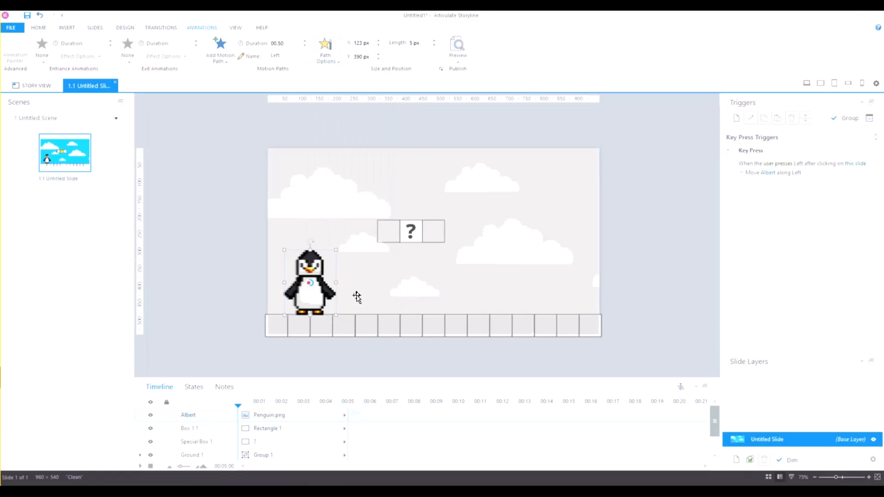
left_click(223, 240)
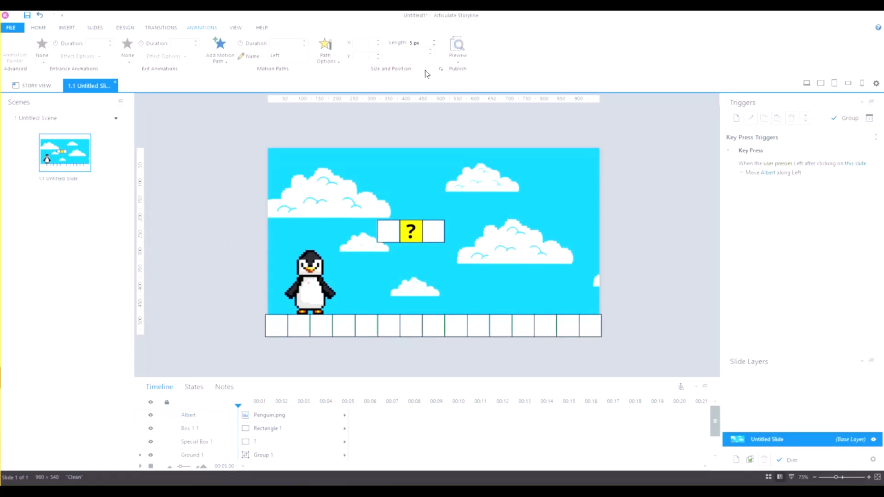
left_click(456, 63)
left_click(461, 72)
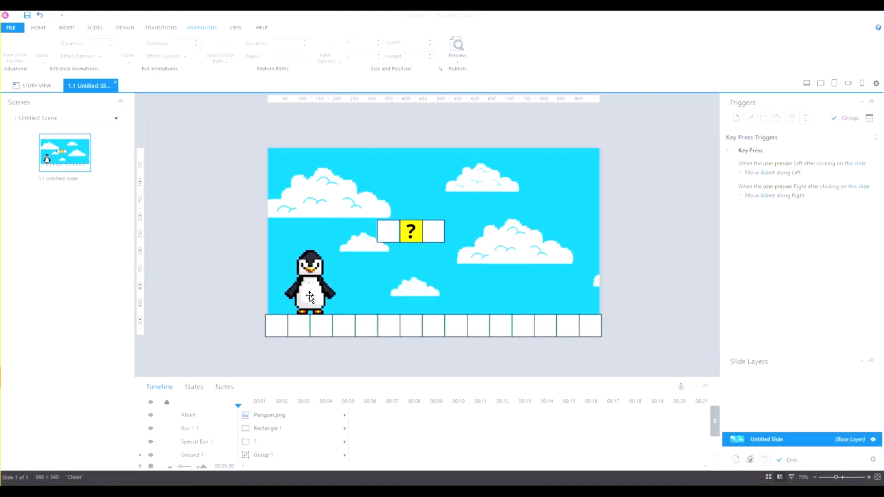
Step: Draw a rectangle about 28 by 25 px spanning the gap between the box row and the penguin's head, and check its height
left_click(310, 297)
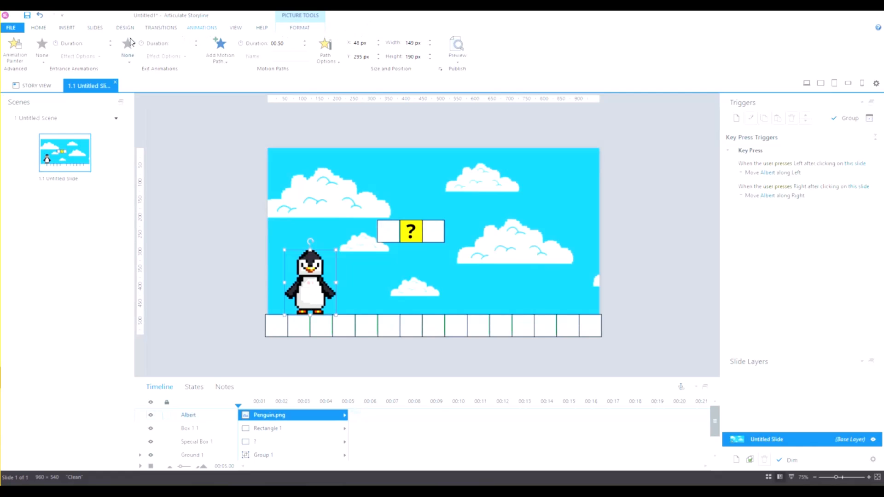
left_click(67, 28)
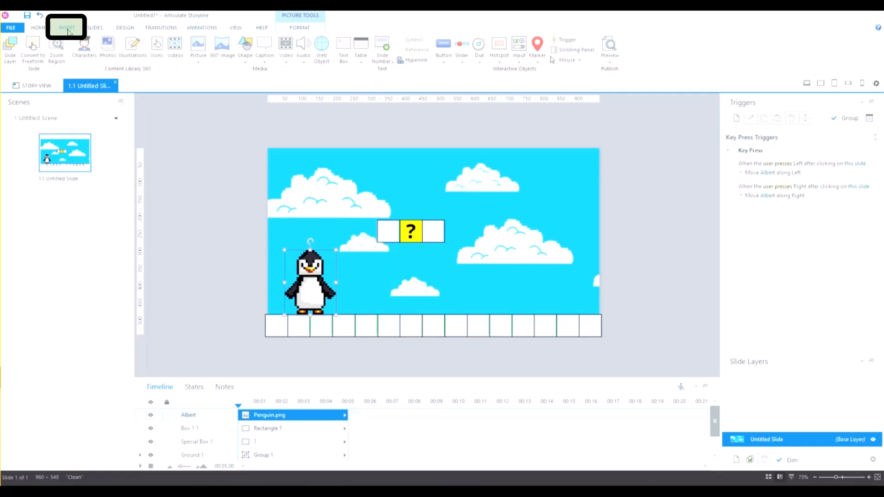
left_click(251, 64)
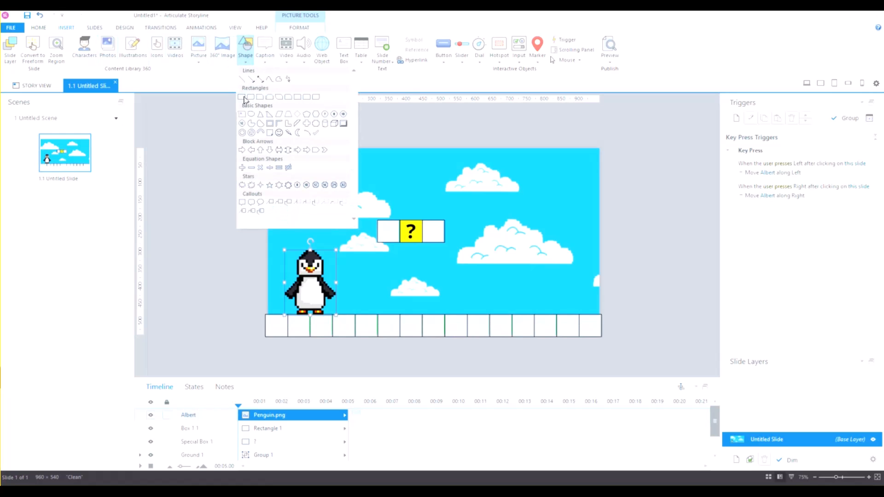
left_click(244, 98)
left_click_drag(371, 242, 361, 251)
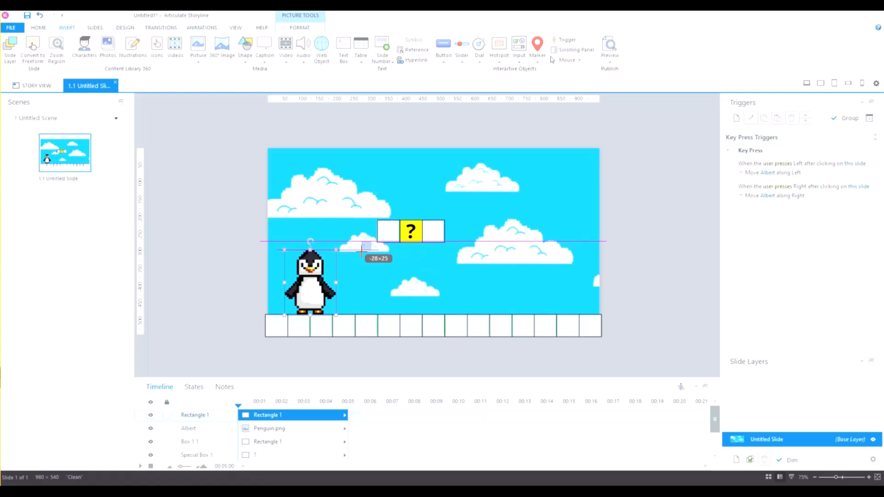
left_click_drag(361, 250, 361, 251)
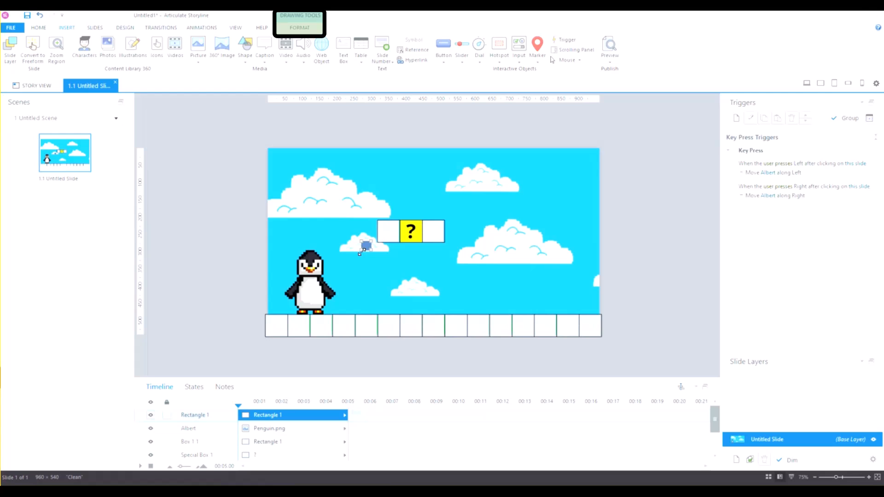
left_click(309, 31)
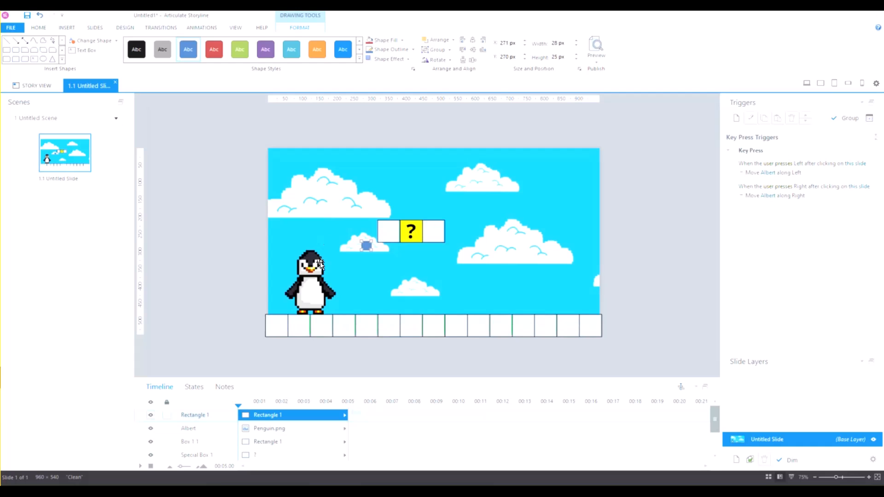
Step: Add another line motion path to Albert, named Jump, with a duration of 0.5 seconds
left_click(315, 275)
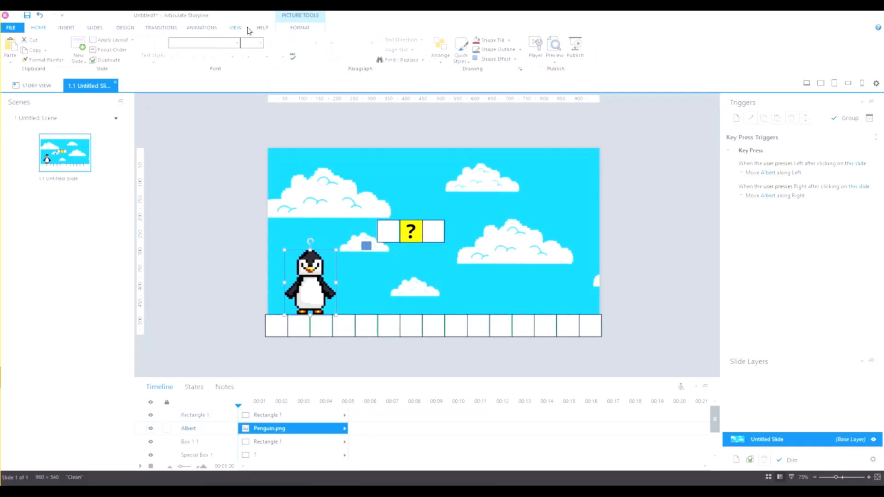
left_click(205, 30)
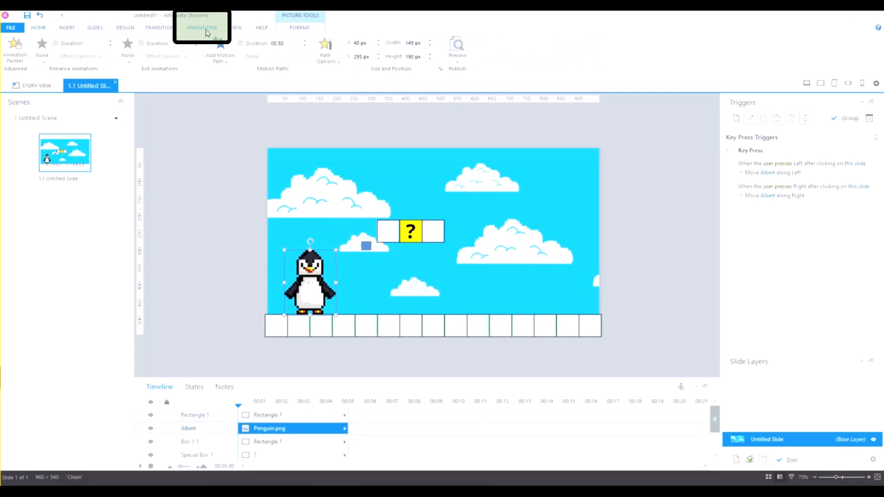
left_click(221, 56)
left_click(223, 85)
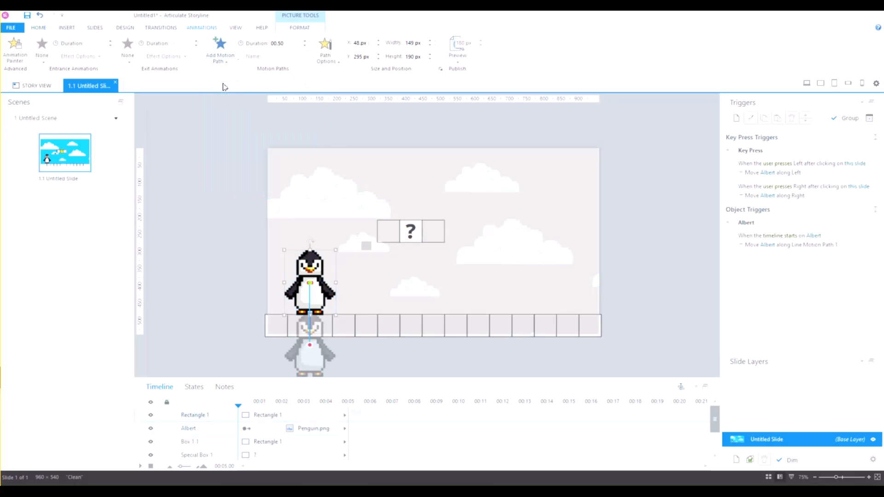
triple_click(284, 55)
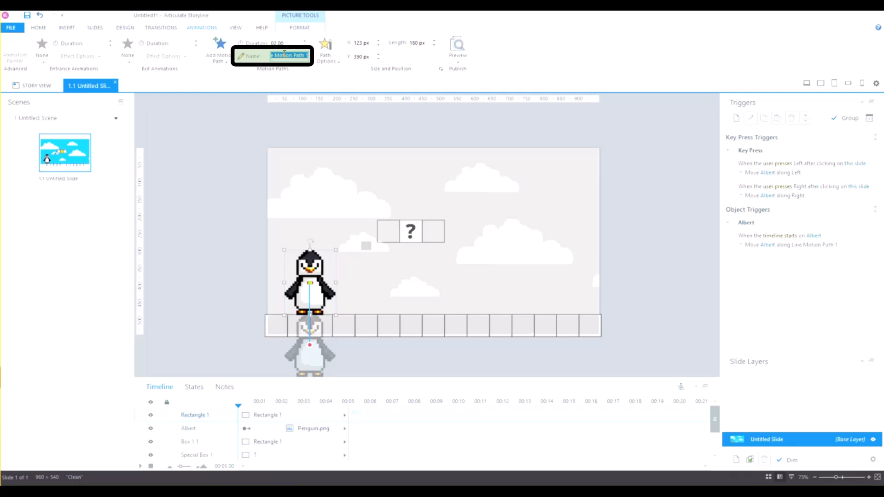
type("Jump")
left_click(290, 44)
type("2")
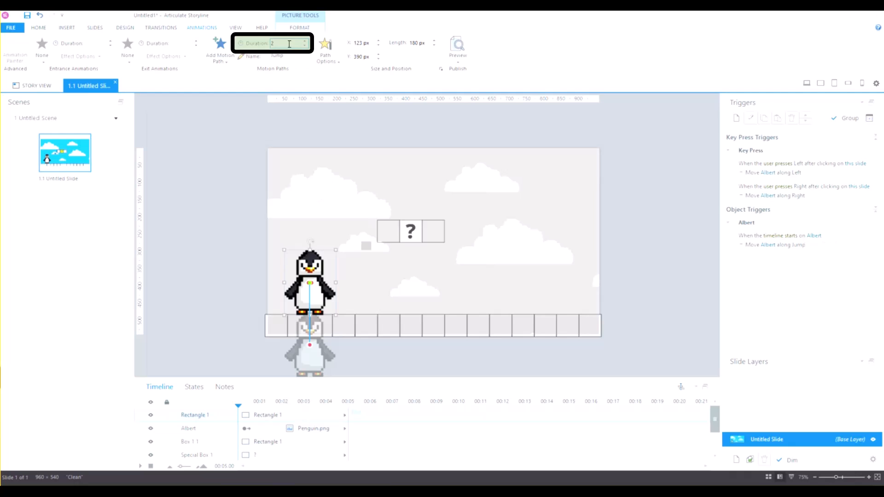
type(".5")
Step: Point the Jump motion path up with a relative start point, and set its length to 26 px
left_click(338, 60)
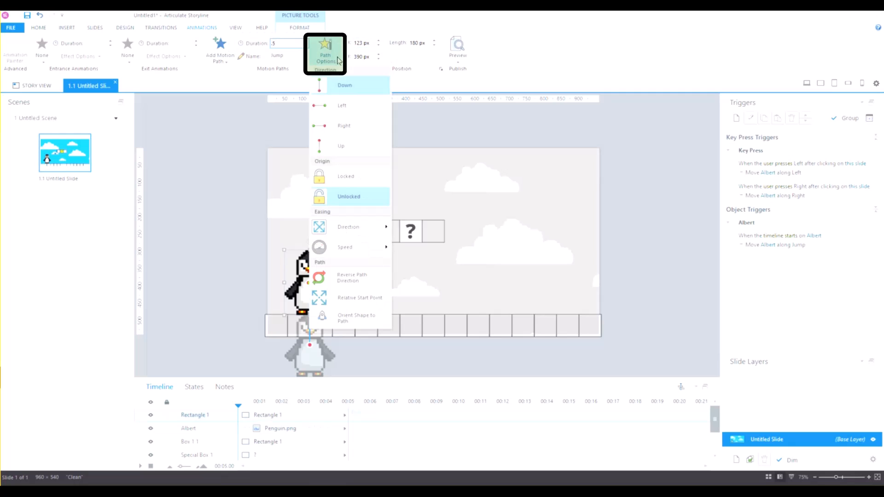
left_click(346, 147)
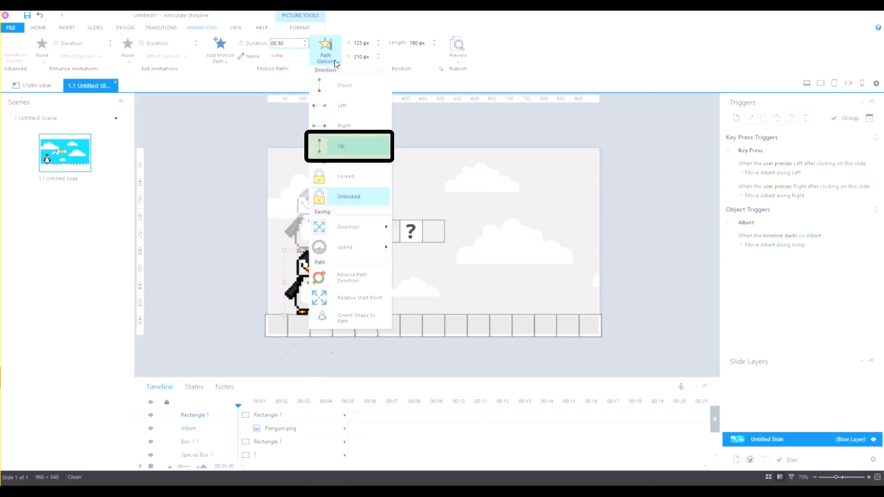
left_click(364, 298)
left_click(339, 55)
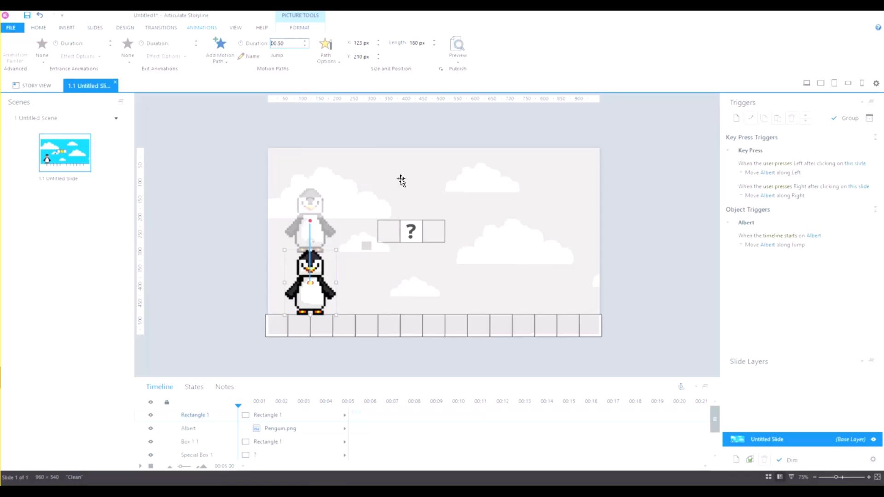
double_click(413, 43)
type("26")
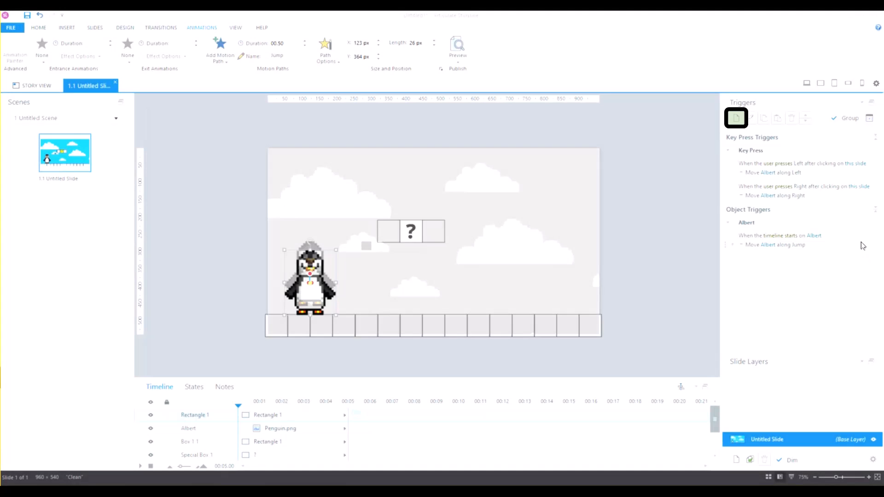
Step: Make pressing Up on the slide trigger Albert's move along the Jump path, and preview this slide
double_click(862, 245)
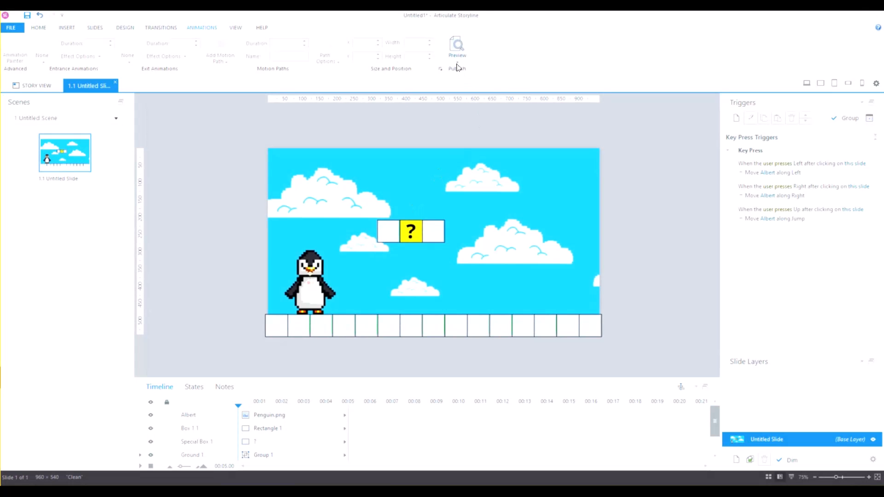
left_click(458, 68)
left_click(455, 72)
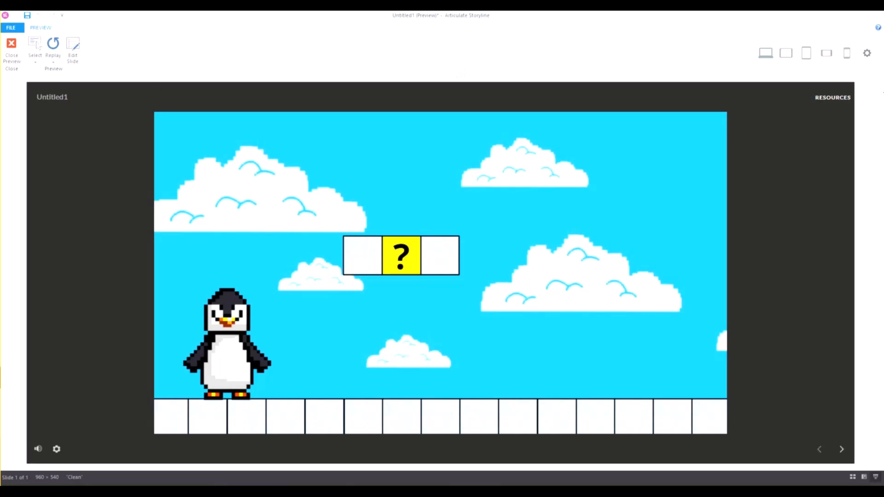
Step: Test Albert's left, right and jump movements in the slide preview, and close the preview
key("Left")
key("Left")
key("Left")
key("Right")
key("Right")
key("Right")
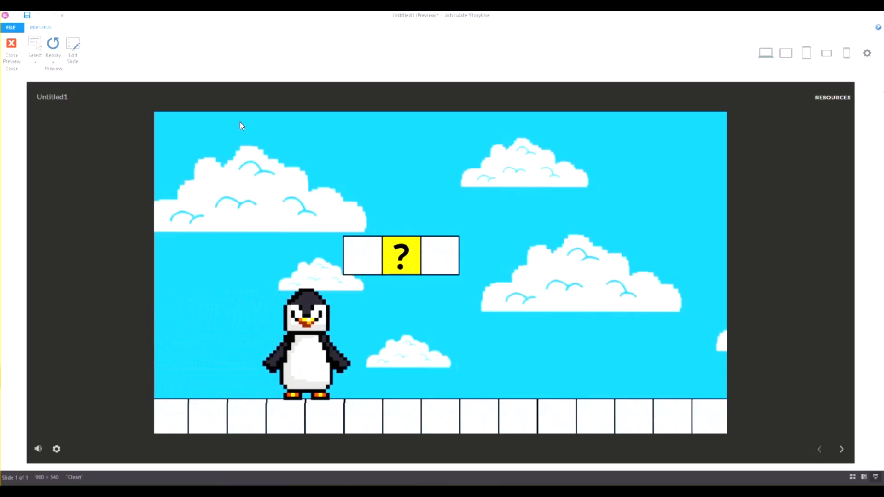
key("Up")
key("Up")
key("Up")
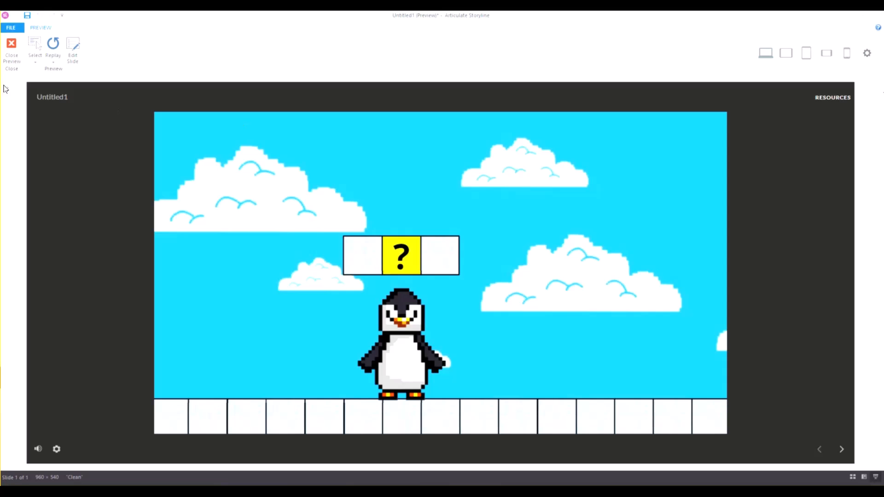
left_click(9, 59)
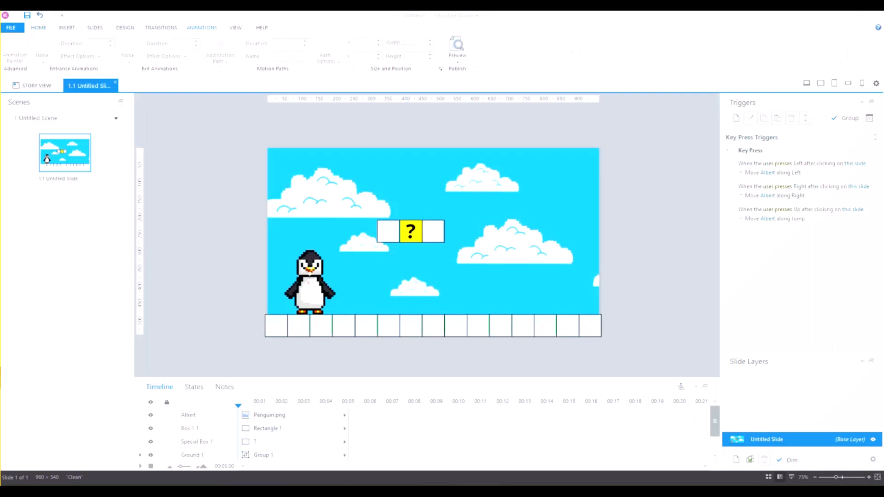